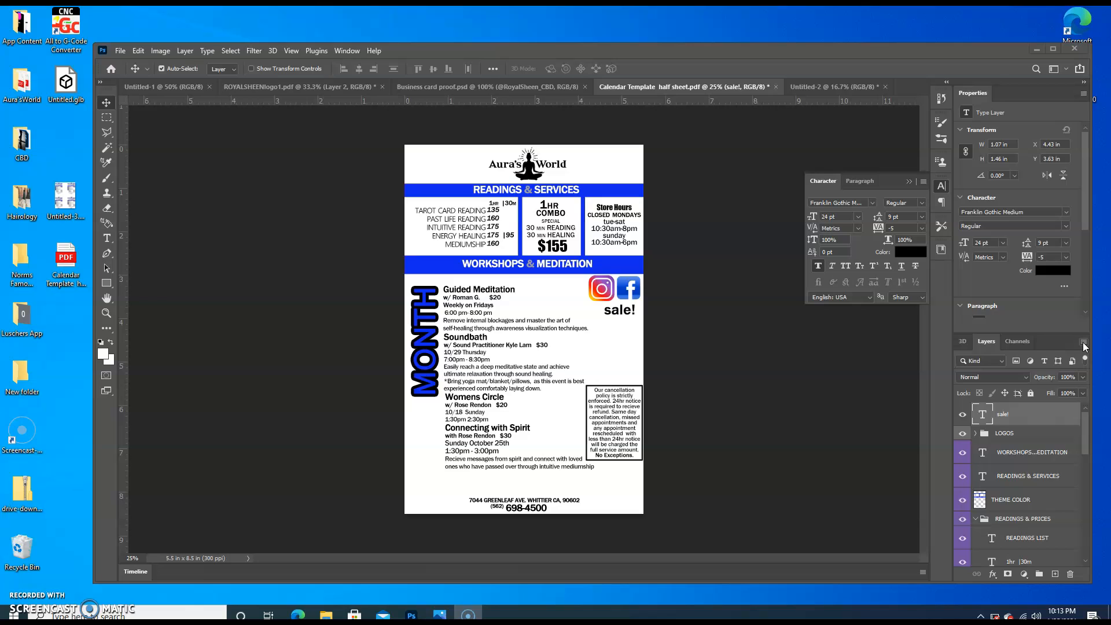
# Flatten the half-sheet calendar flyer, discarding hidden layers, and duplicate the flattened background layer
pyautogui.click(1082, 342)
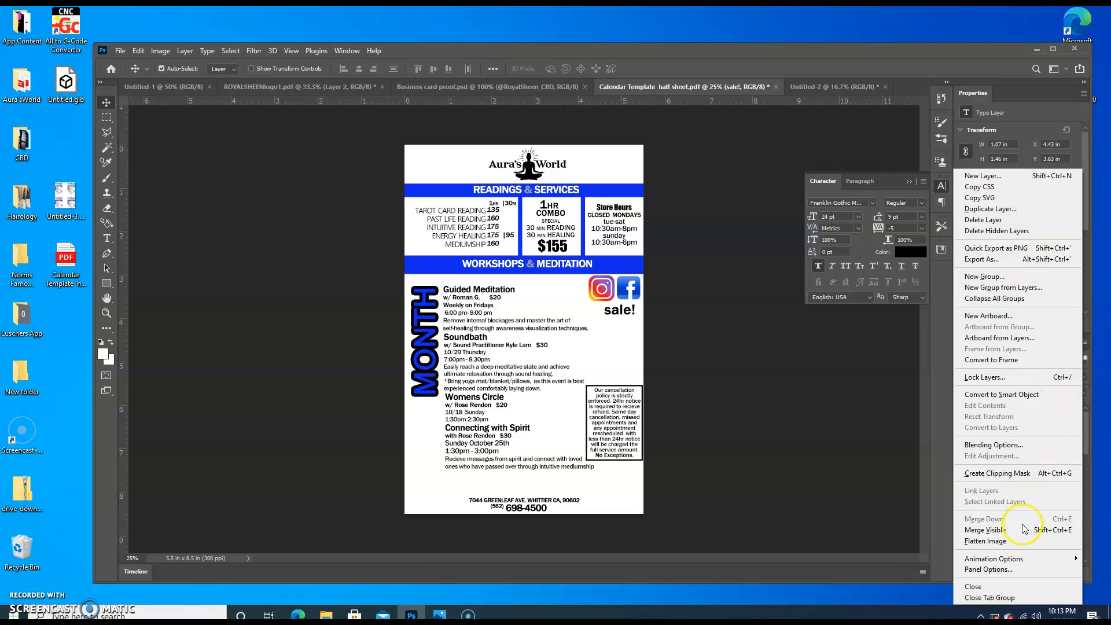
pyautogui.click(1004, 540)
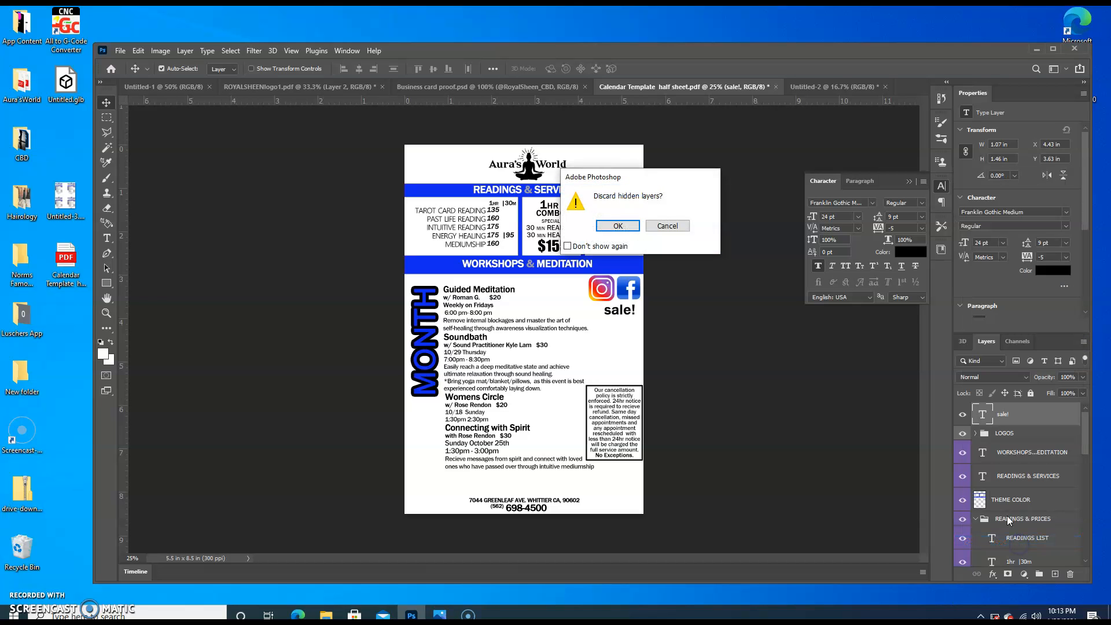
pyautogui.click(617, 226)
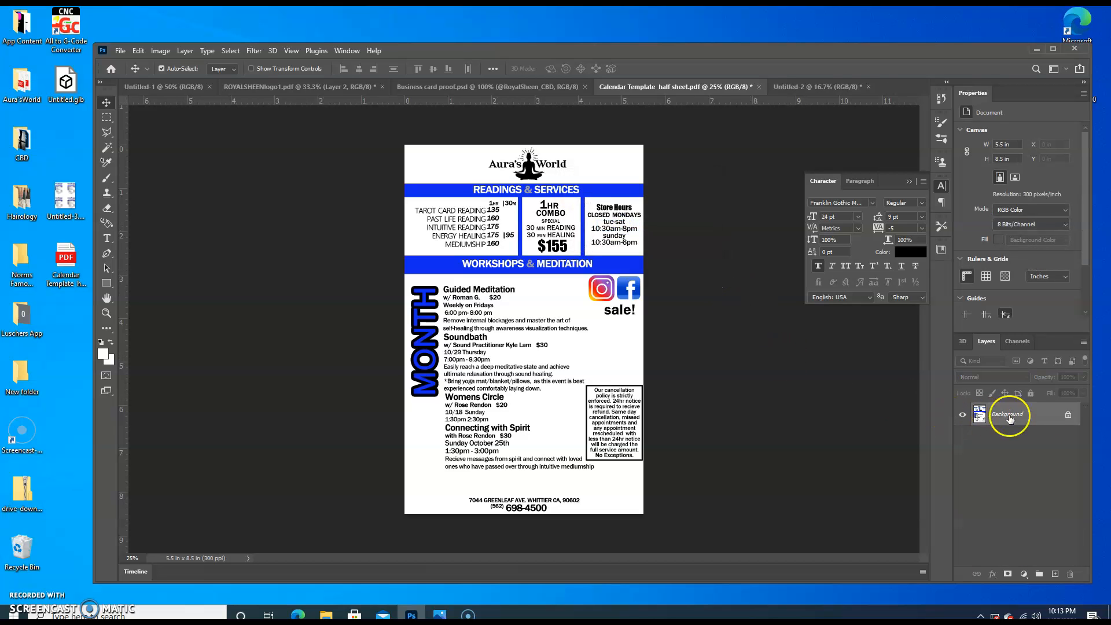
pyautogui.moveTo(1048, 417); pyautogui.dragTo(1057, 574)
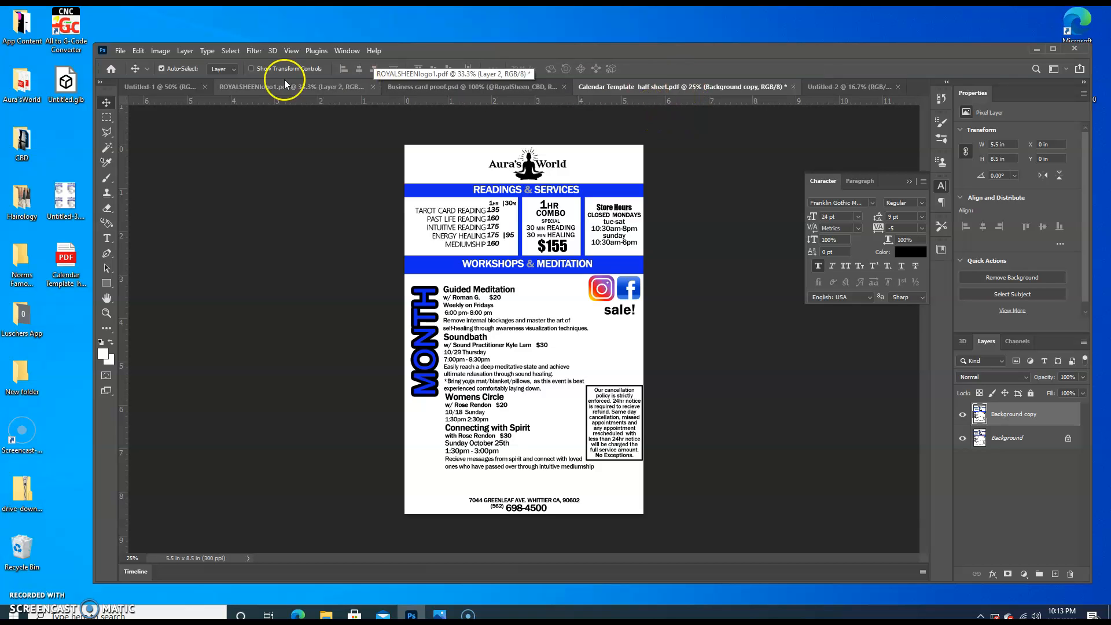
# Create a new 8.5 x 11 in document at 300 ppi from the recent custom preset
pyautogui.click(118, 52)
pyautogui.click(120, 64)
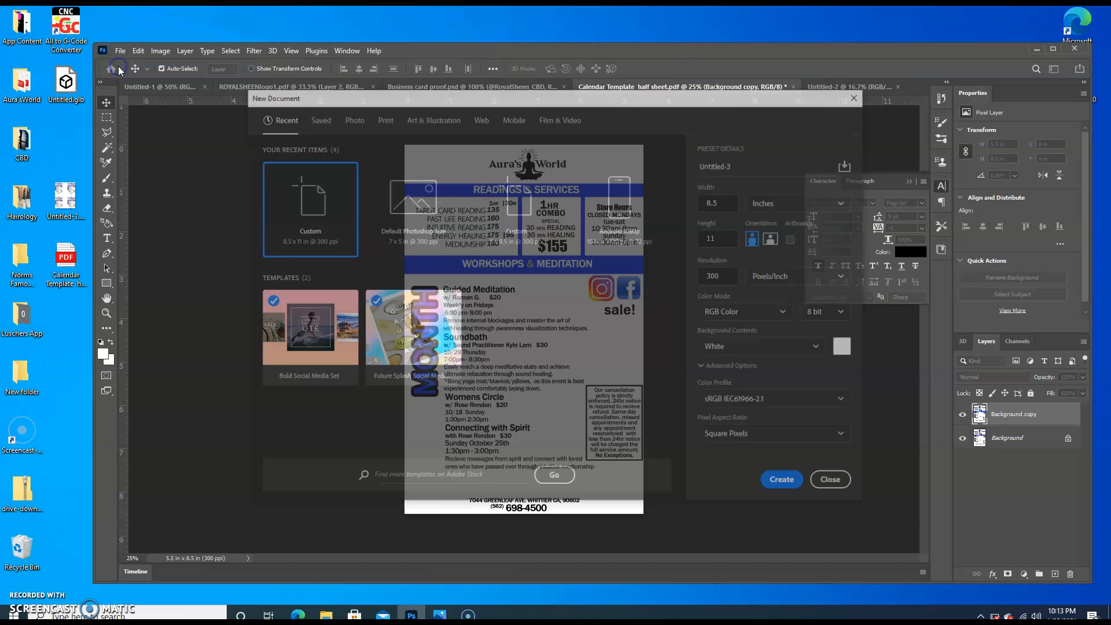
pyautogui.doubleClick(317, 215)
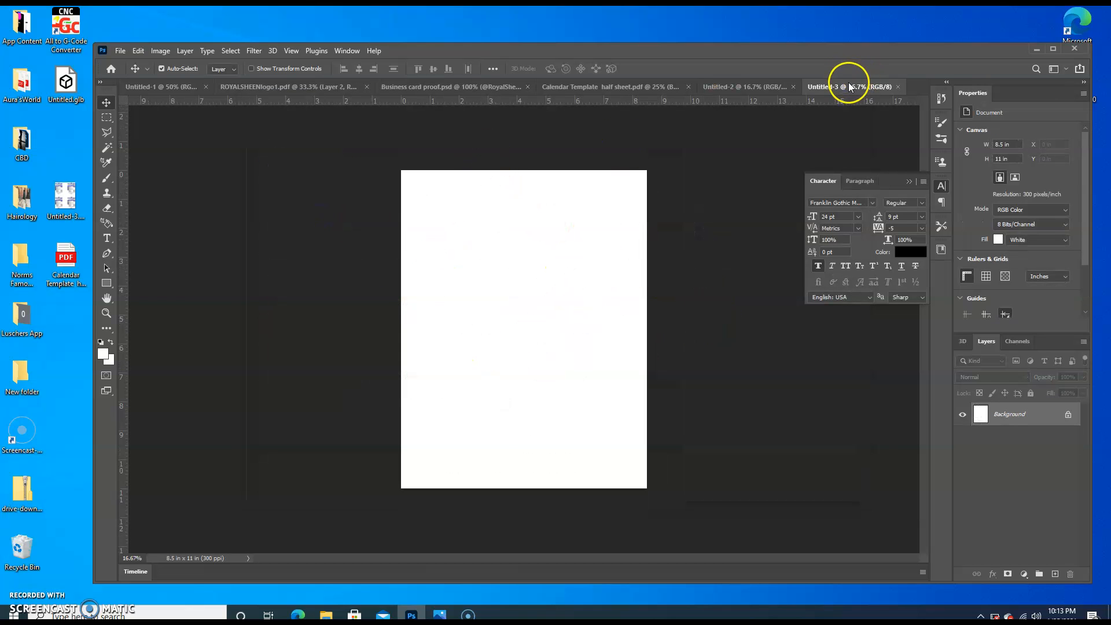
# Float the blank letter-size document, copy the flyer's duplicated layer into it, and dock its window back with the other documents
pyautogui.moveTo(845, 84); pyautogui.dragTo(885, 55)
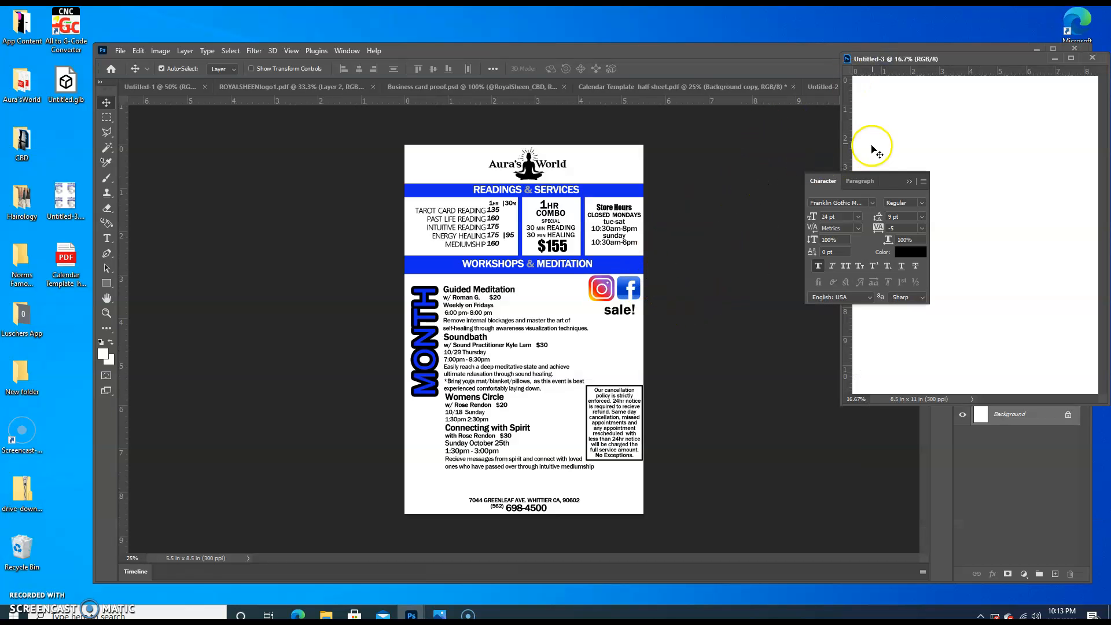
pyautogui.click(736, 217)
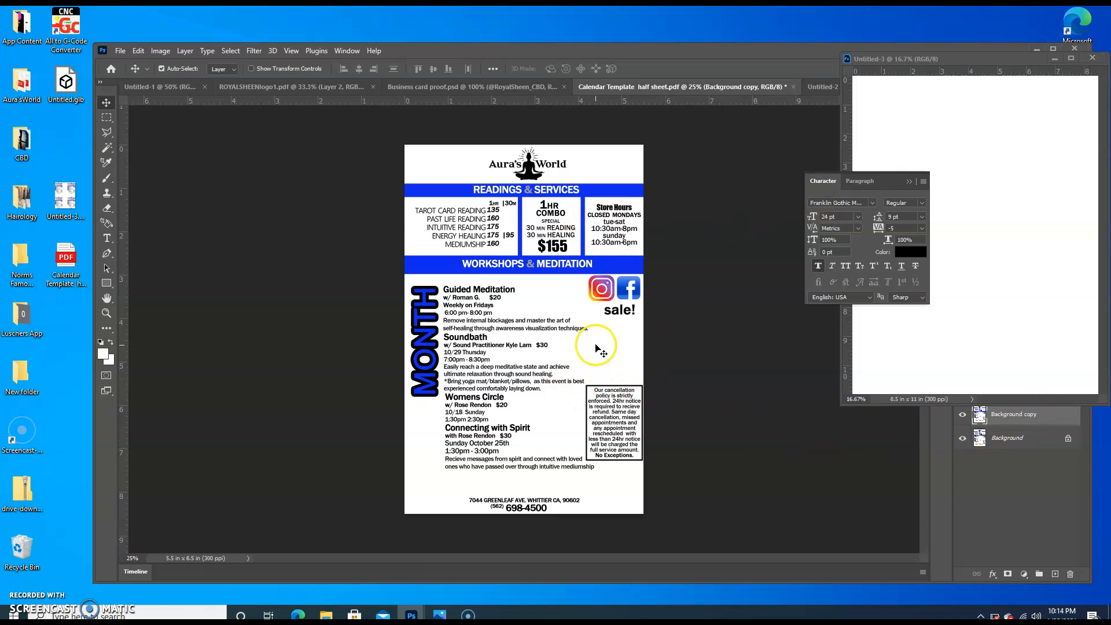
pyautogui.click(1045, 415)
pyautogui.moveTo(1045, 415); pyautogui.dragTo(1050, 333)
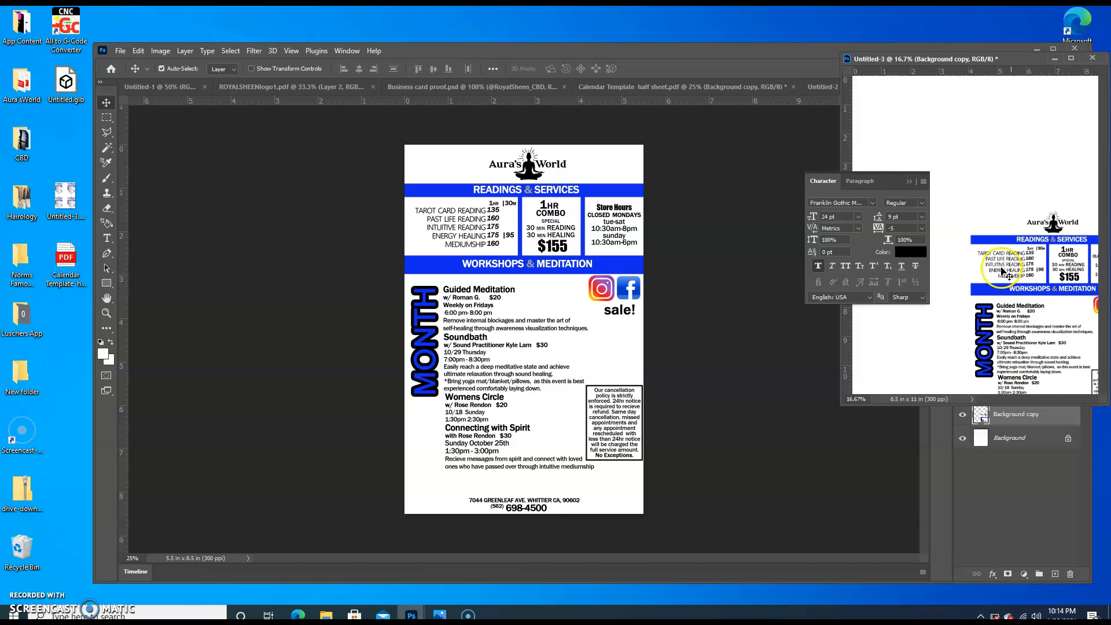
pyautogui.moveTo(1010, 61); pyautogui.dragTo(696, 85)
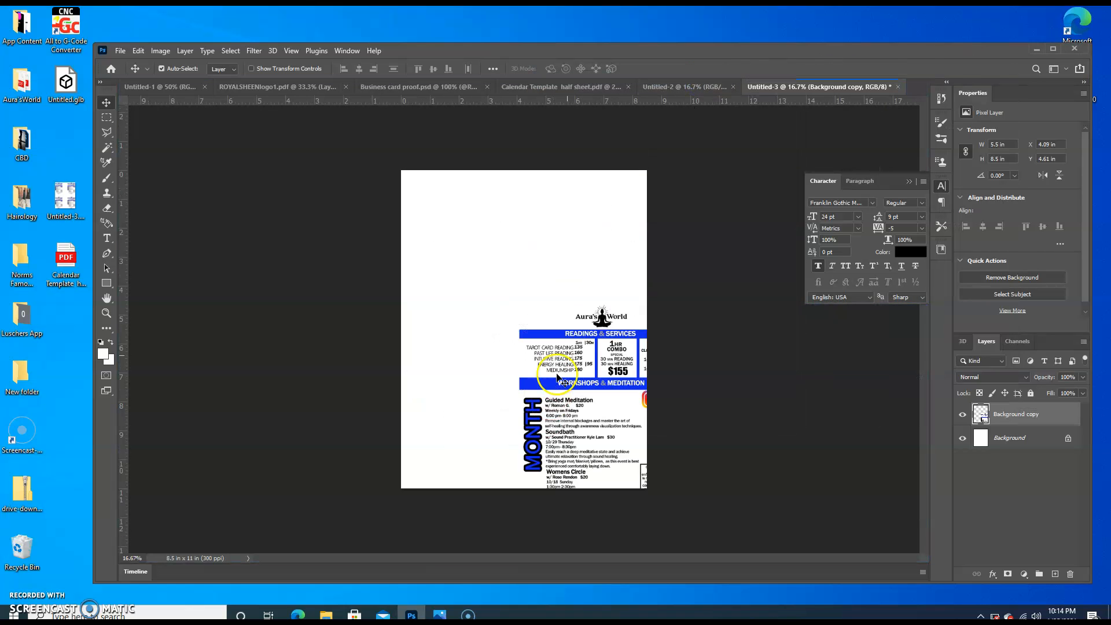
# Duplicate the flyer layer on the letter-size page and move both copies together to the page's upper-left corner
pyautogui.moveTo(598, 420); pyautogui.dragTo(543, 327)
pyautogui.rightClick(1051, 413)
pyautogui.moveTo(1050, 413); pyautogui.dragTo(1054, 573)
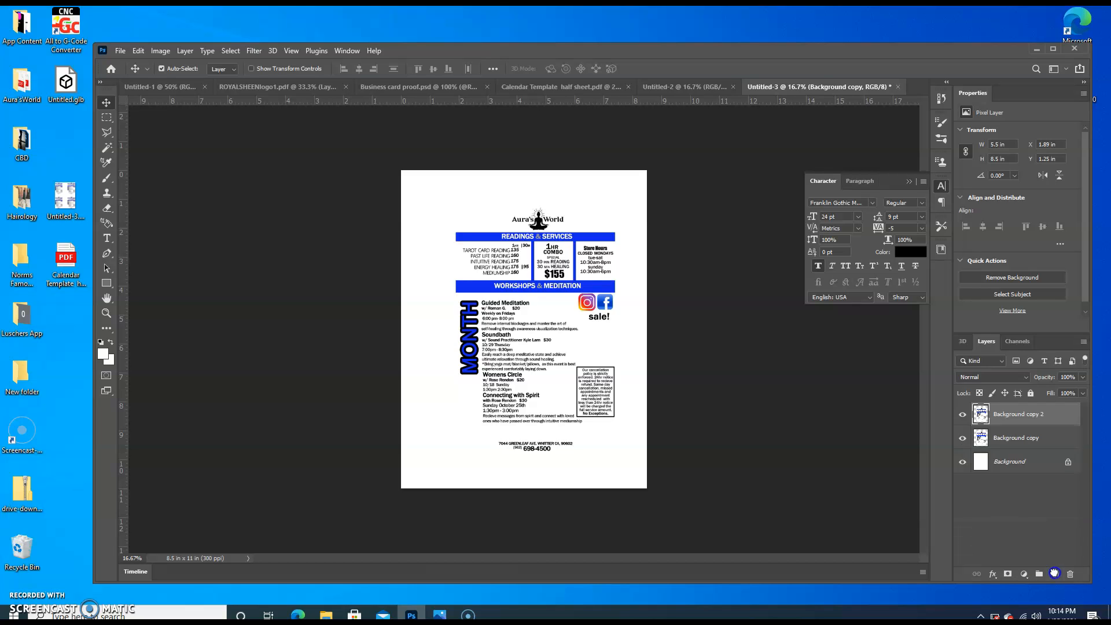
pyautogui.keyDown('ctrl'); pyautogui.click(1024, 438); pyautogui.keyUp('ctrl')
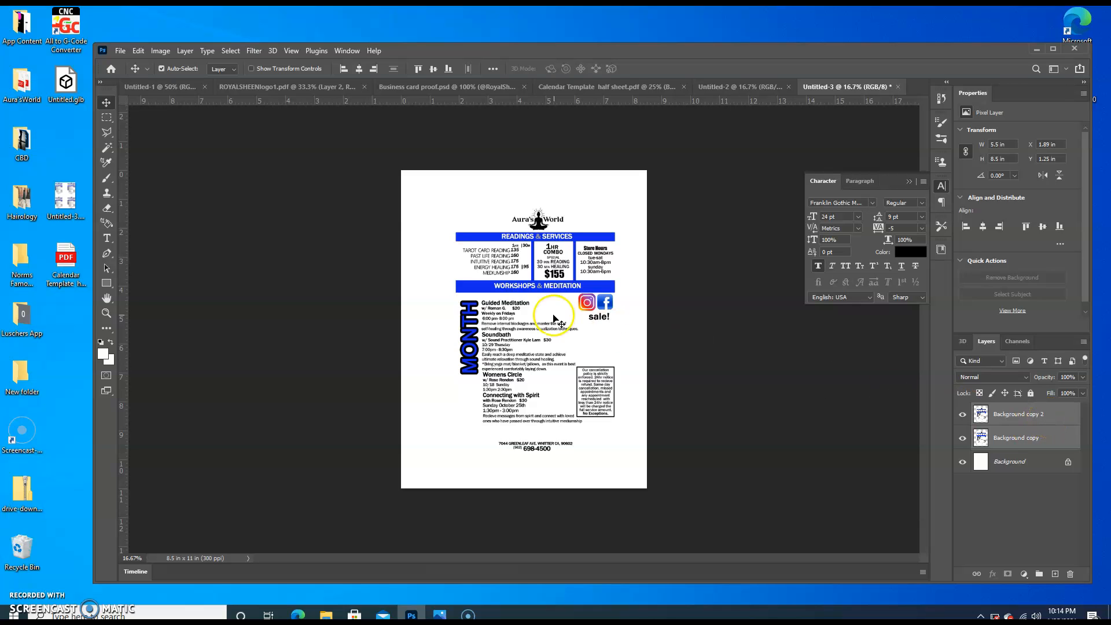
pyautogui.moveTo(570, 349); pyautogui.dragTo(519, 318)
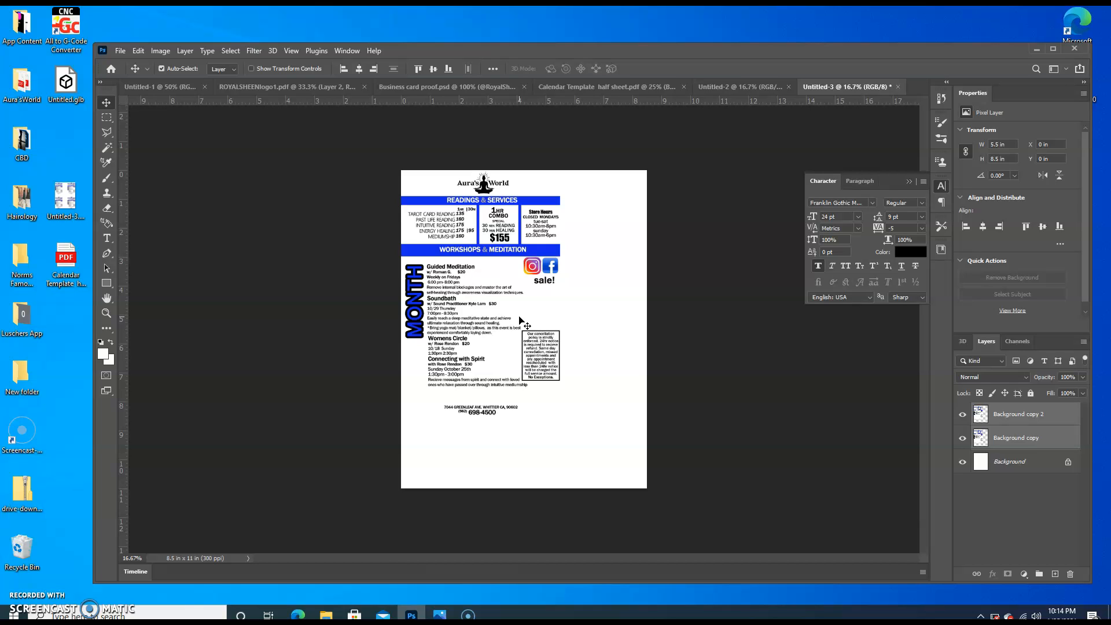
# Scale both flyer copies proportionally to about 61.9% from the page's upper-left corner
pyautogui.hotkey('ctrl', 't')
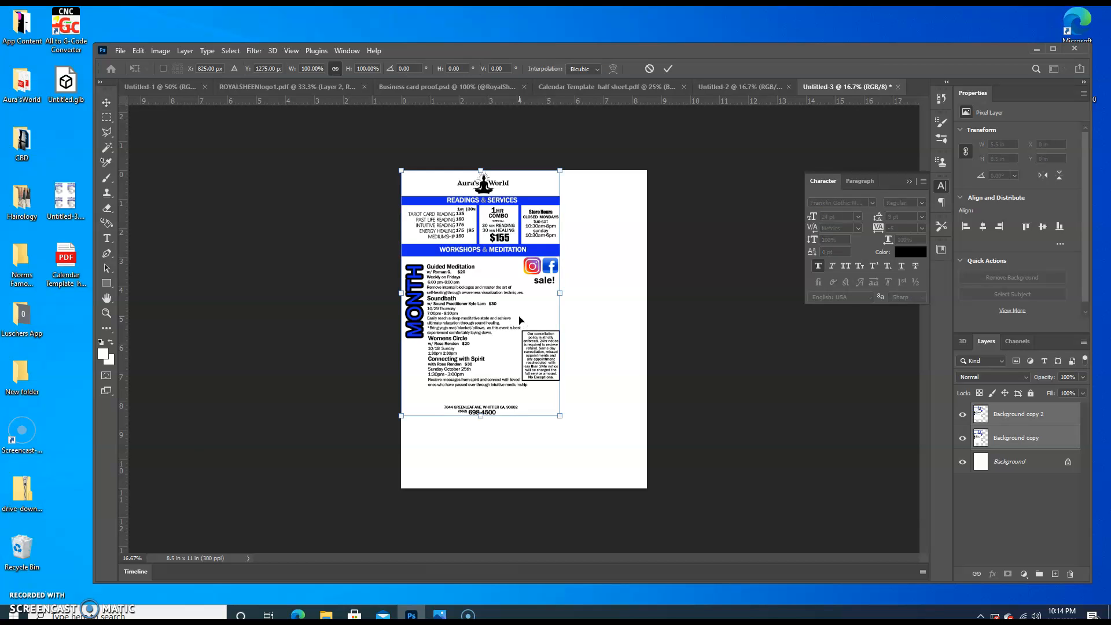
pyautogui.moveTo(560, 415); pyautogui.dragTo(500, 323)
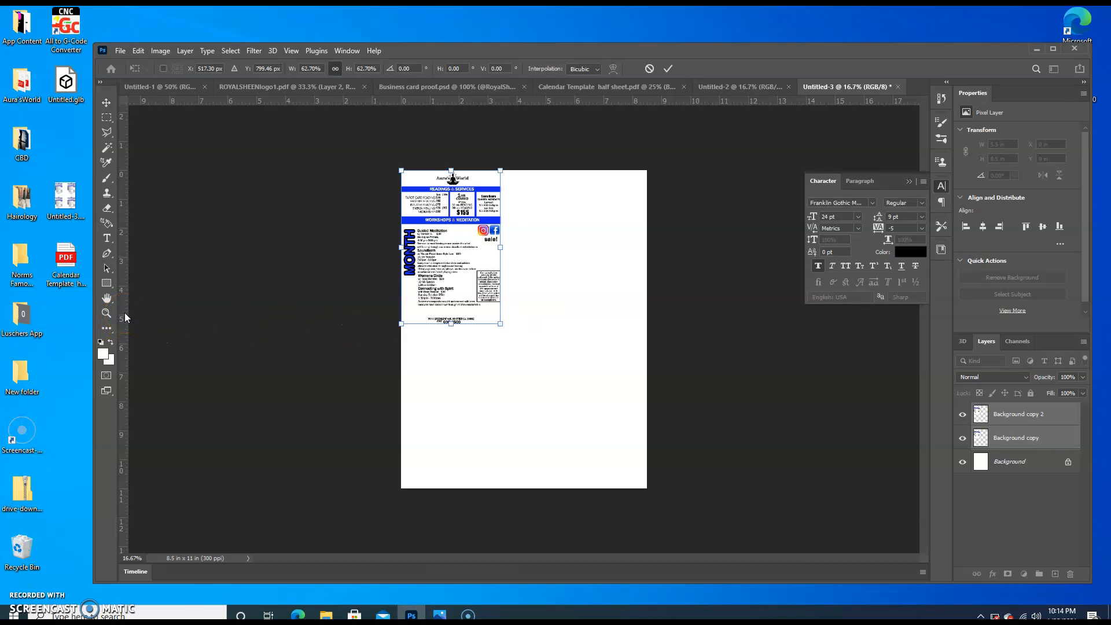
pyautogui.moveTo(500, 323); pyautogui.dragTo(502, 323)
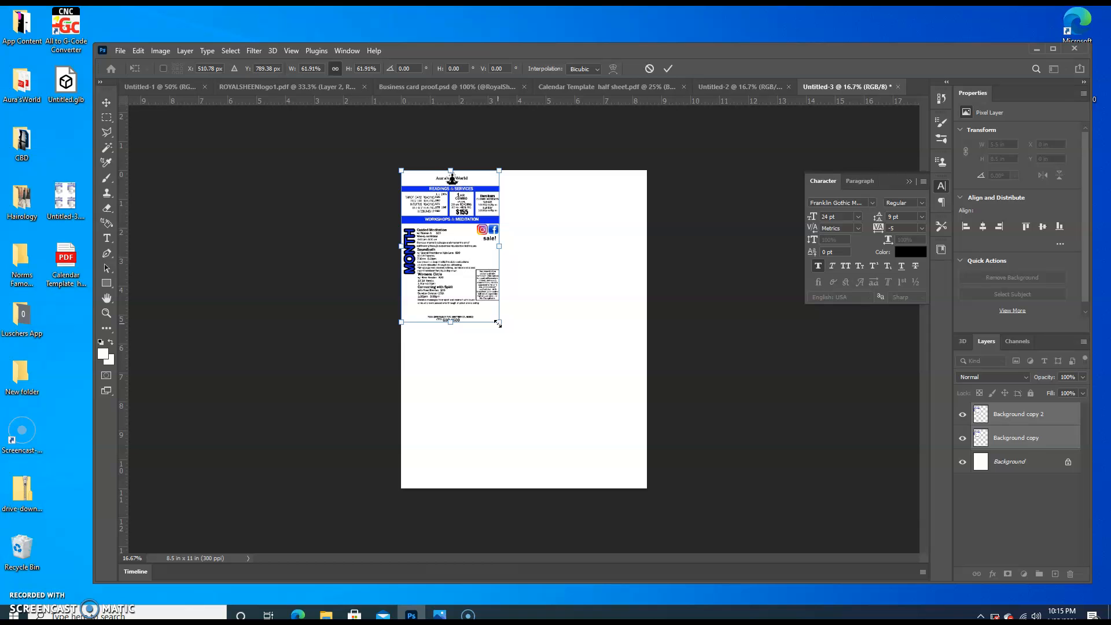
pyautogui.moveTo(498, 323)
pyautogui.mouseDown()
pyautogui.moveTo(560, 367)
pyautogui.moveTo(473, 399)
pyautogui.moveTo(515, 333)
pyautogui.mouseUp()
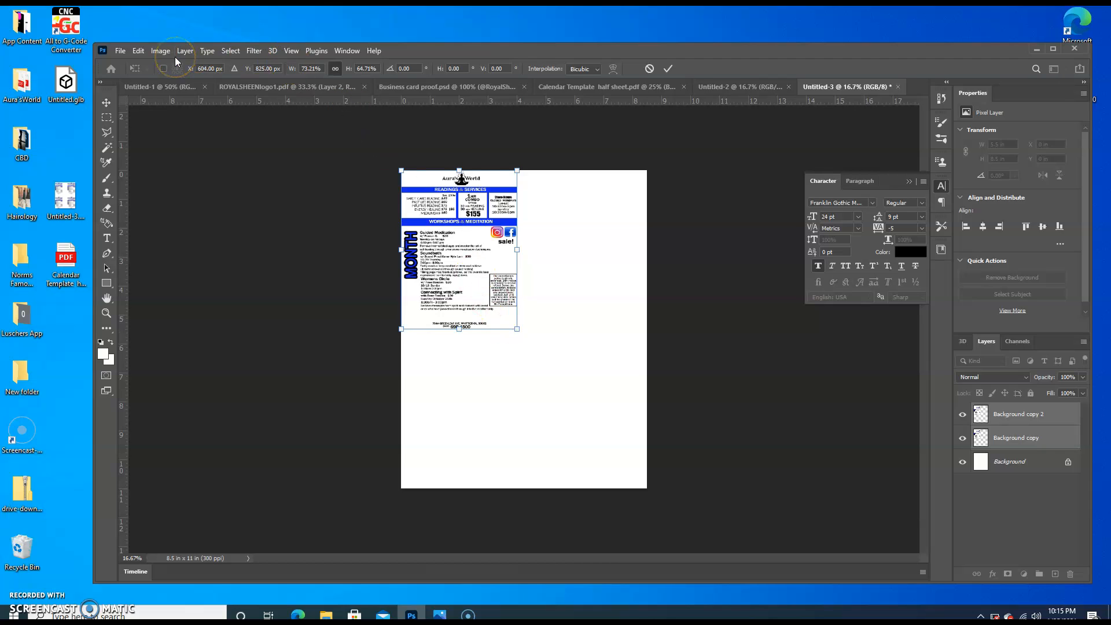
pyautogui.hotkey('ctrl', 'z')
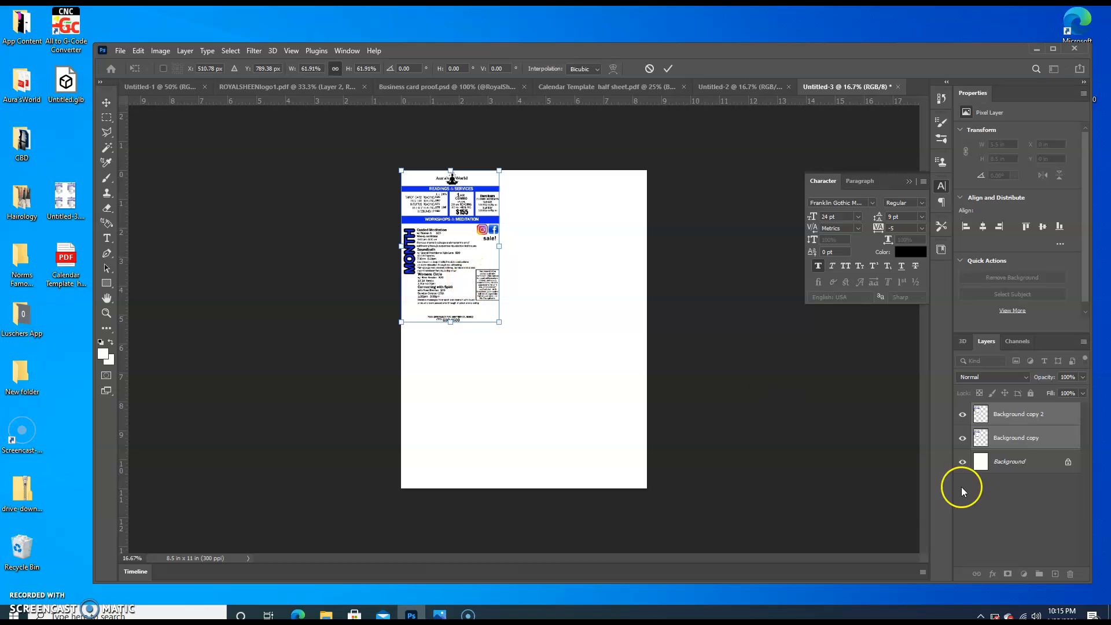
# Apply the scaling, move one flyer copy to the page's upper-right corner, and duplicate both flyer layers
pyautogui.click(1040, 418)
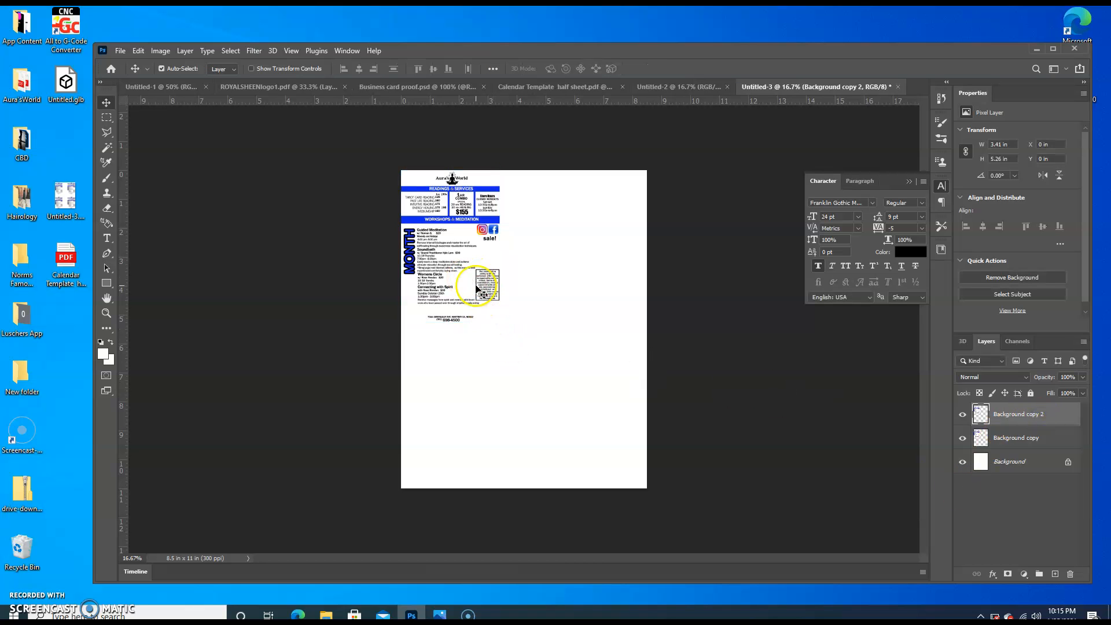
pyautogui.moveTo(476, 287); pyautogui.dragTo(620, 287)
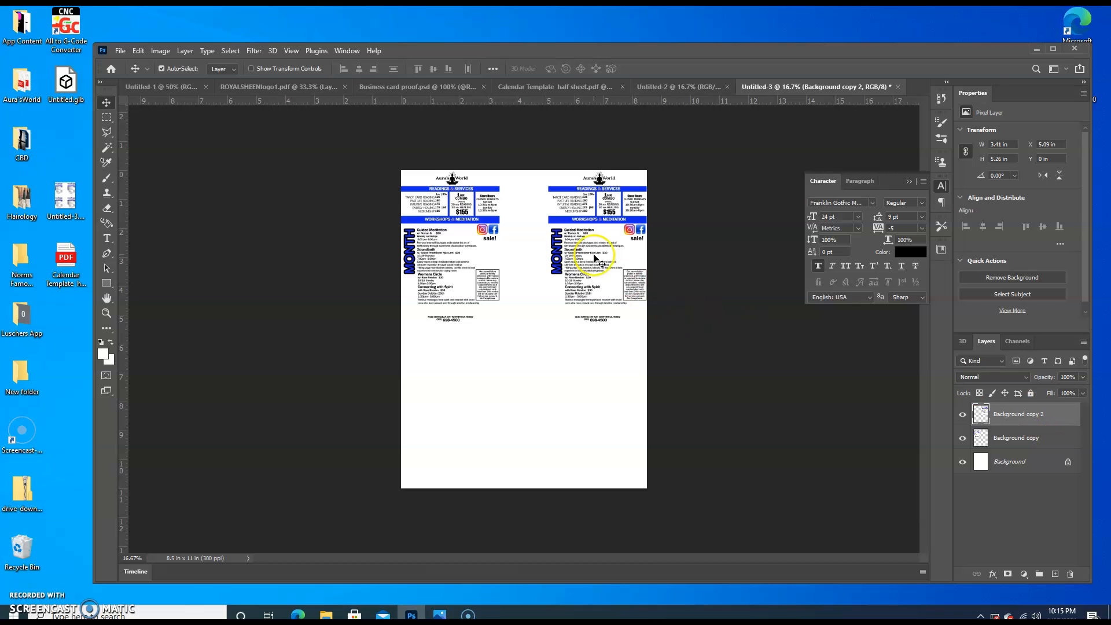
pyautogui.keyDown('shift'); pyautogui.click(1055, 443); pyautogui.keyUp('shift')
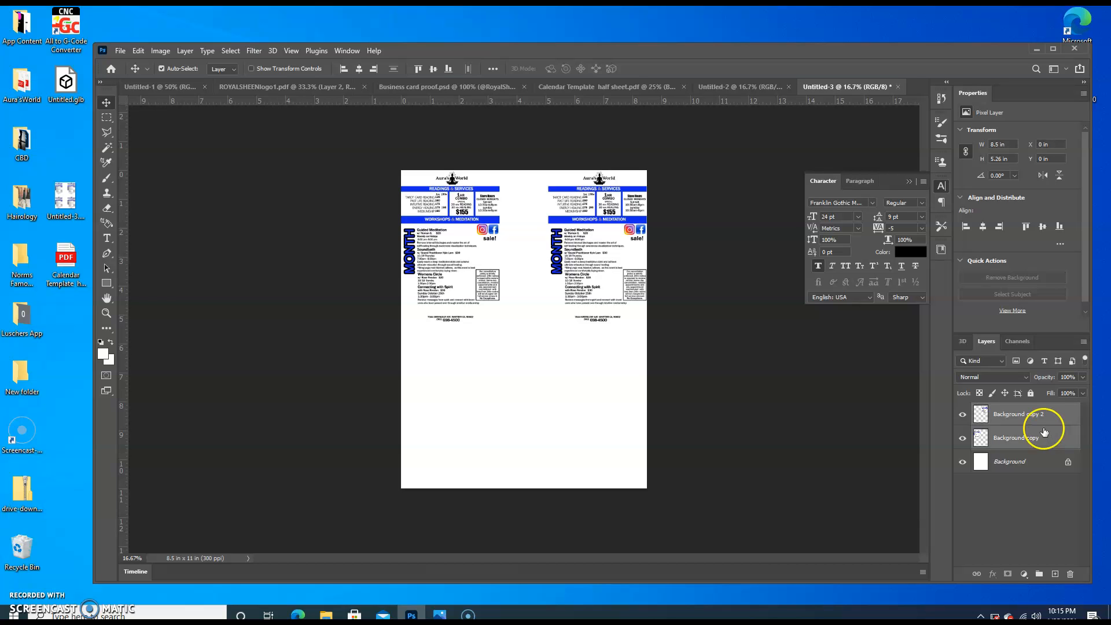
pyautogui.moveTo(1044, 436); pyautogui.dragTo(1056, 574)
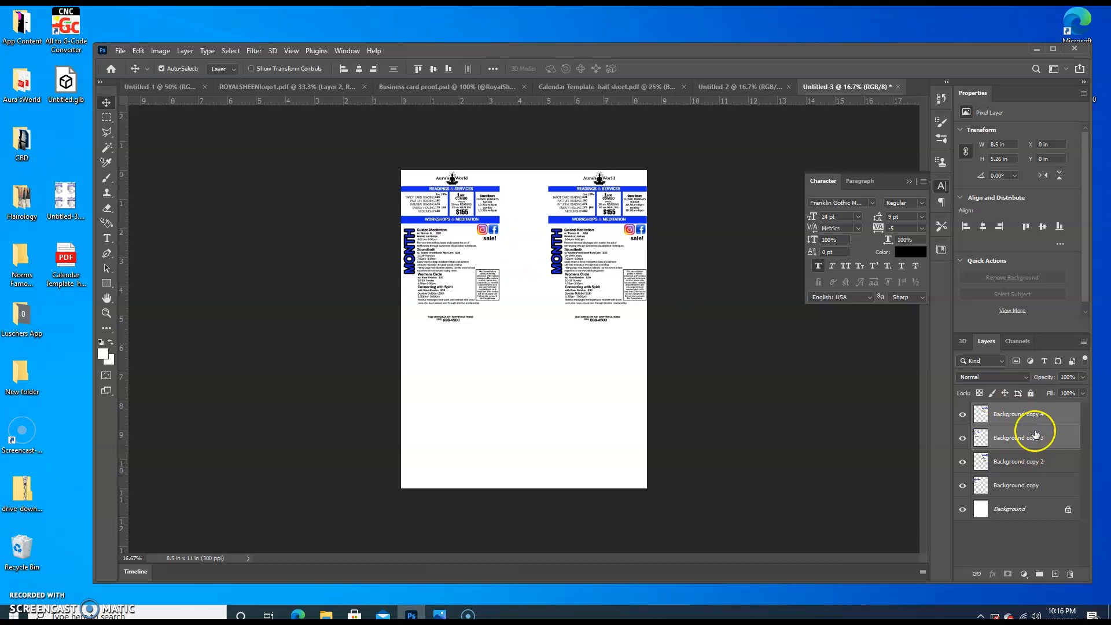
# Arrange the four flyer copies in a two-by-two grid, with the upper pair about 0.24 in below the page's top edge
pyautogui.moveTo(544, 253); pyautogui.dragTo(538, 290)
pyautogui.moveTo(574, 254); pyautogui.dragTo(596, 261)
pyautogui.moveTo(486, 259); pyautogui.dragTo(471, 425)
pyautogui.moveTo(462, 283)
pyautogui.mouseDown()
pyautogui.moveTo(468, 296)
pyautogui.moveTo(461, 249)
pyautogui.moveTo(488, 264)
pyautogui.moveTo(482, 252)
pyautogui.moveTo(466, 276)
pyautogui.mouseUp()
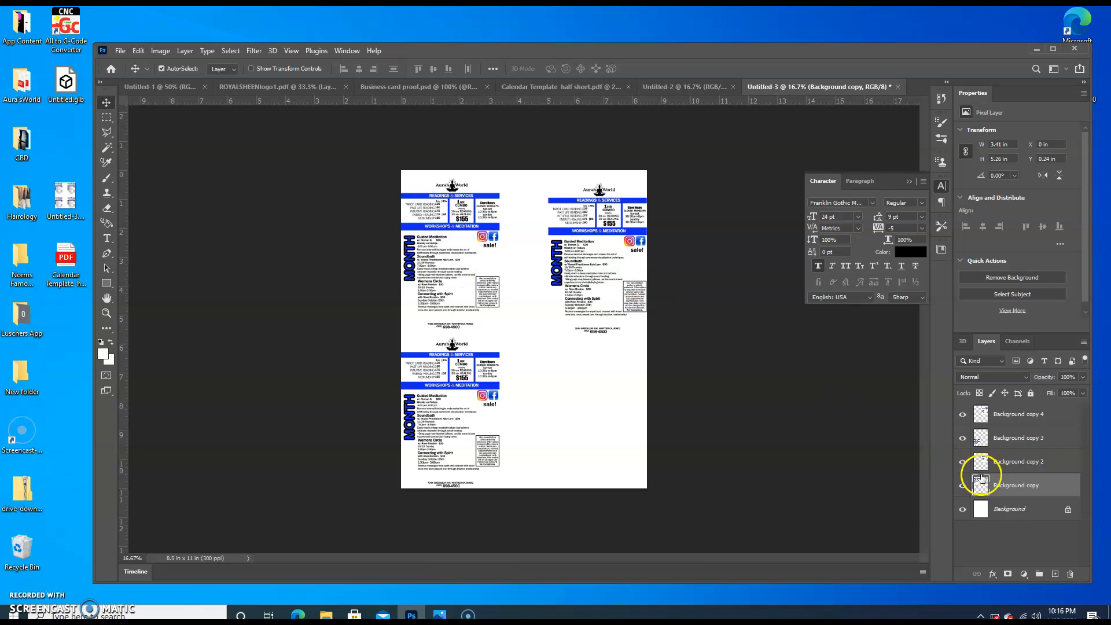
pyautogui.click(1013, 412)
pyautogui.moveTo(608, 290)
pyautogui.mouseDown()
pyautogui.moveTo(604, 444)
pyautogui.moveTo(610, 289)
pyautogui.mouseUp()
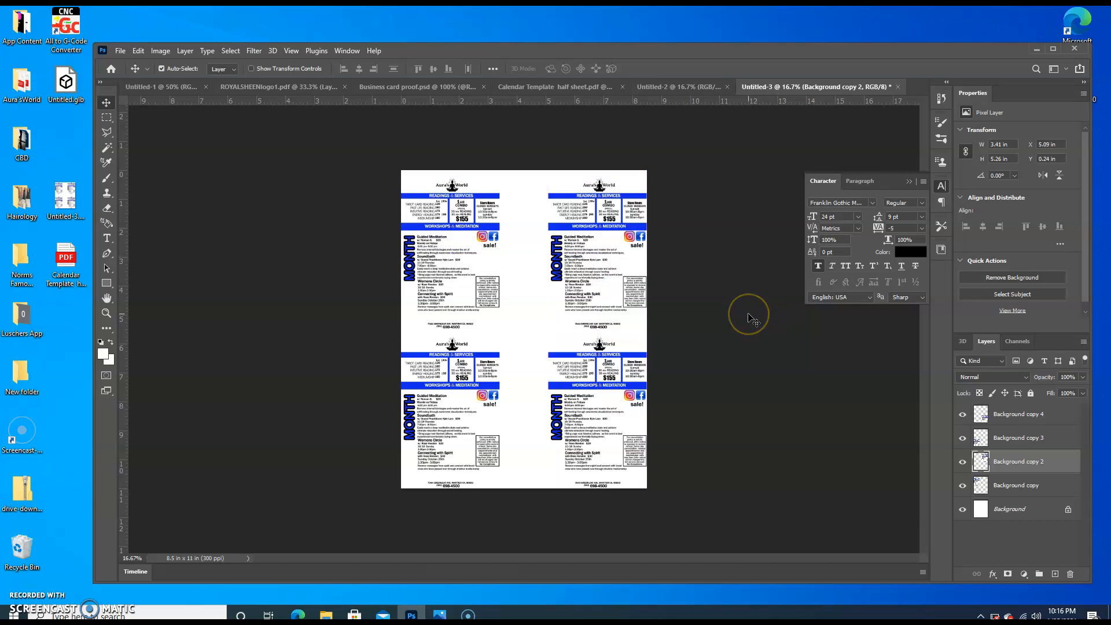
# Nudge the upper-right flyer copy vertically to a Y position of 0.2 in
pyautogui.press('Up')
pyautogui.press('Up')
pyautogui.press('Up')
pyautogui.press('Up')
pyautogui.press('Up')
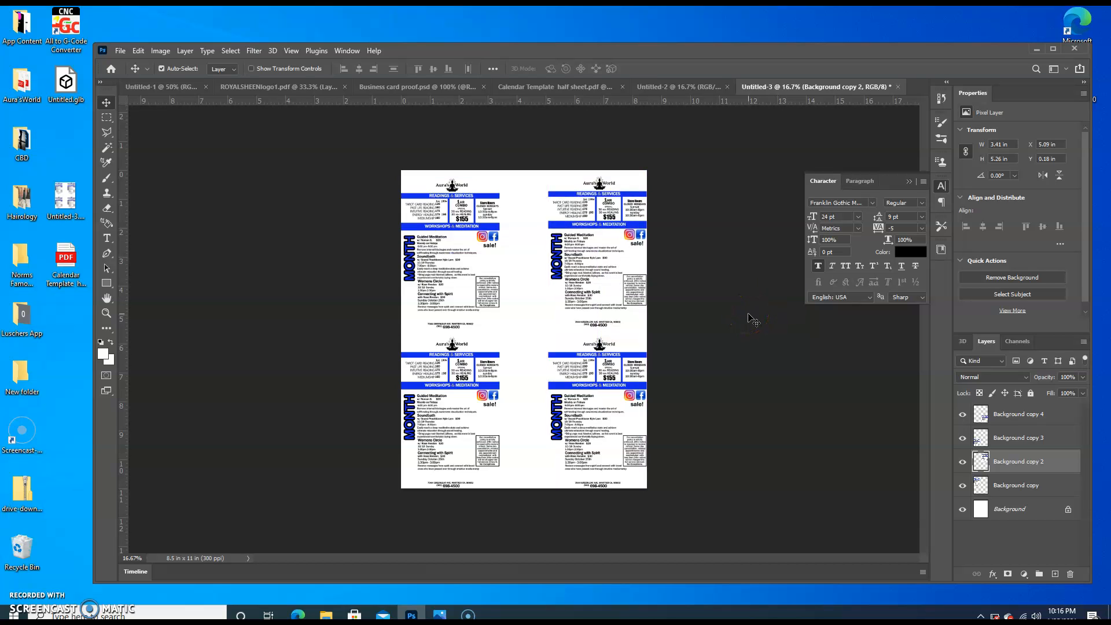
pyautogui.press('Down')
pyautogui.press('Down')
pyautogui.press('Down')
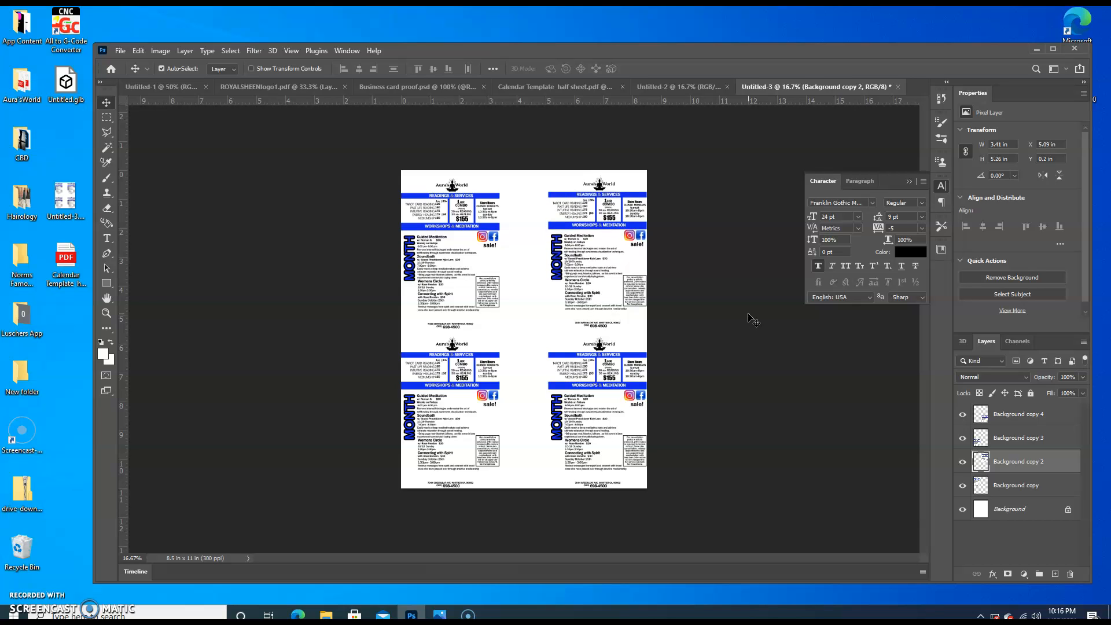
# Nudge the upper-left flyer copy to X 0.06 in and Y 0.22 in
pyautogui.click(460, 263)
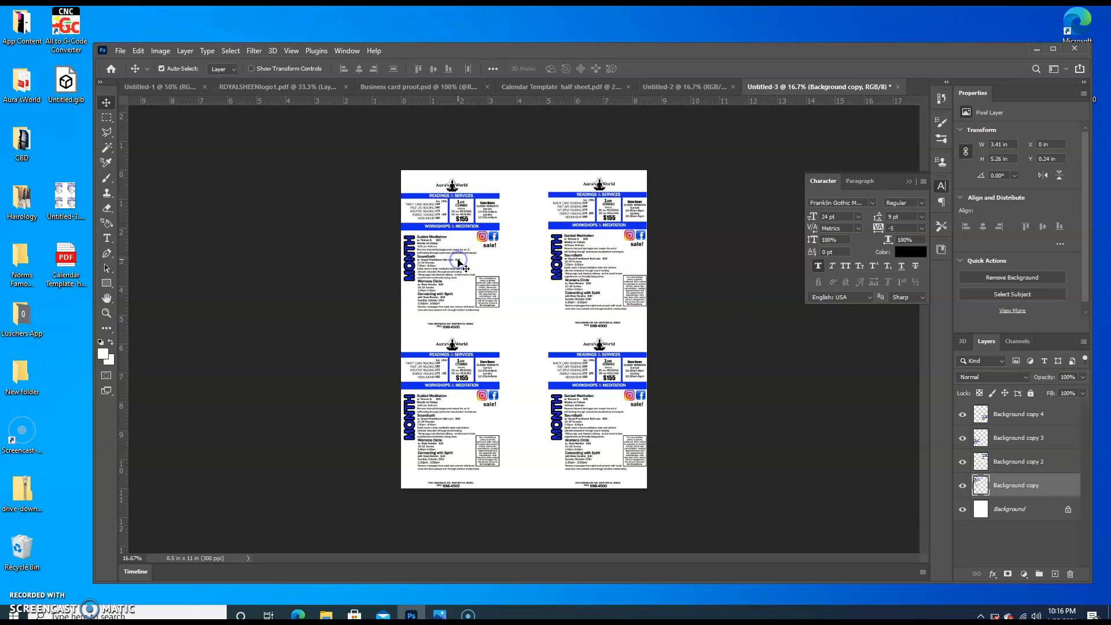
pyautogui.press('Right')
pyautogui.press('Right')
pyautogui.press('Right')
pyautogui.press('Up')
pyautogui.press('Up')
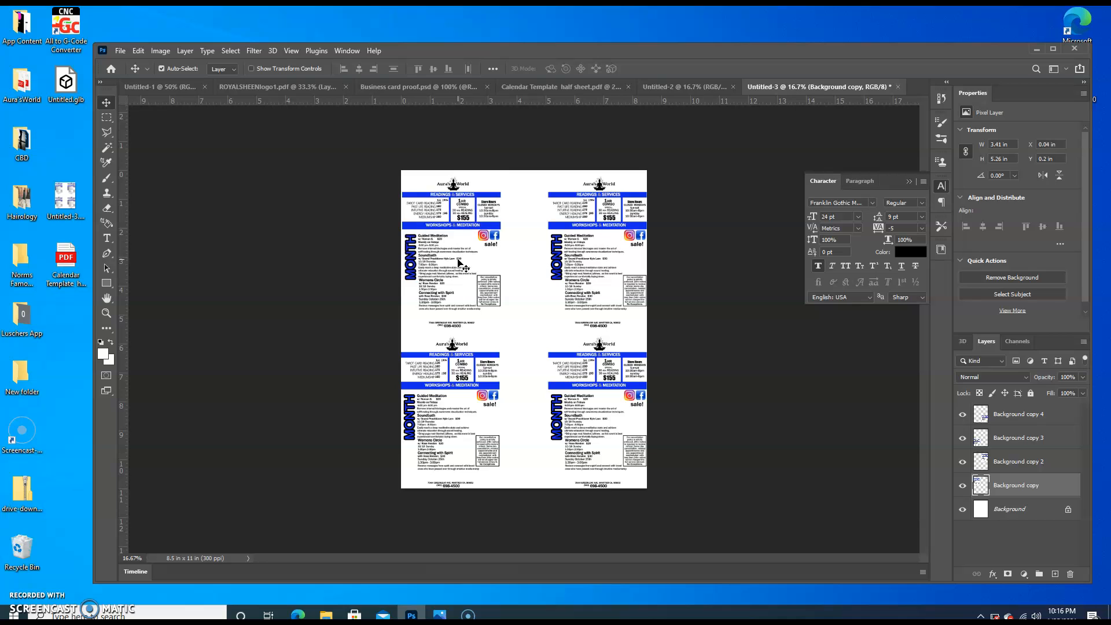
pyautogui.press('Down')
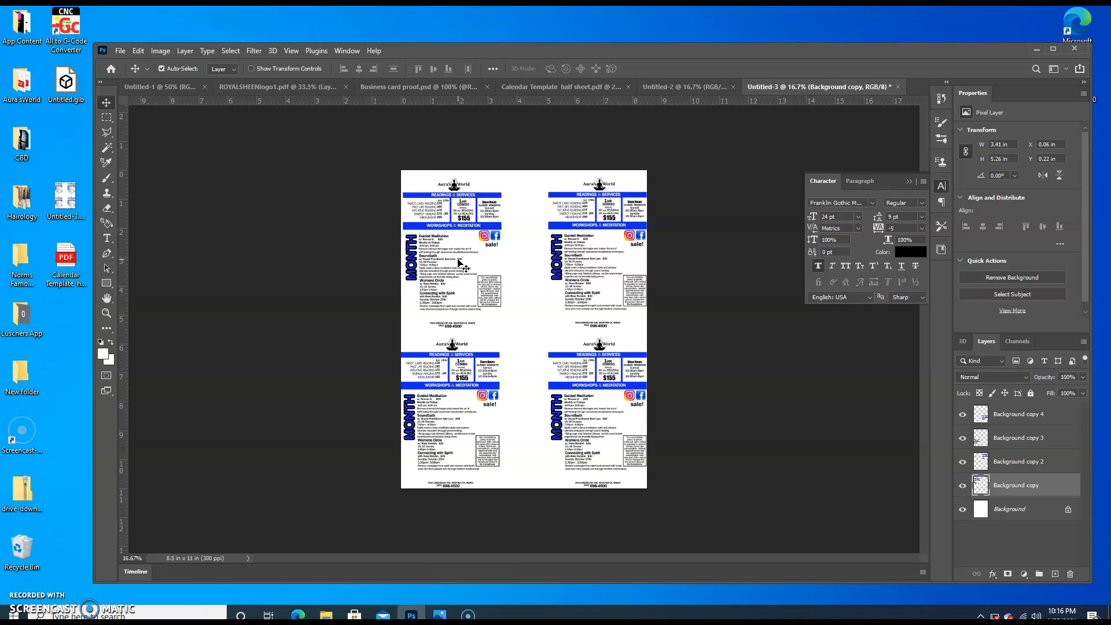
# Shift the lower-left flyer copy to X 0.06 in and Y 5.72 in
pyautogui.click(473, 391)
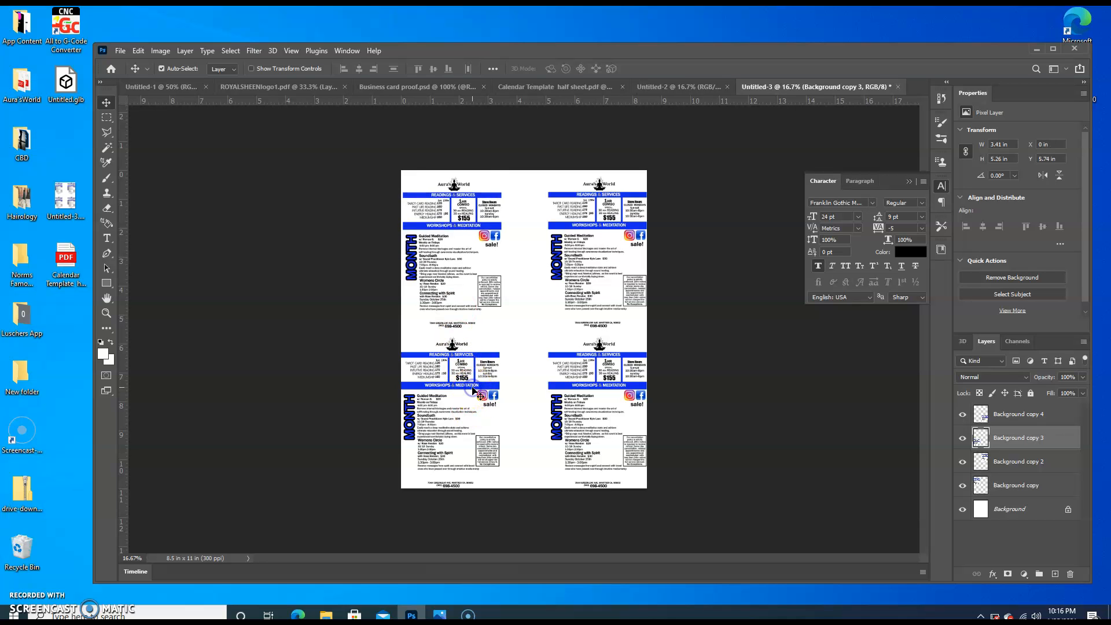
pyautogui.press('Right')
pyautogui.press('Right')
pyautogui.press('Right')
pyautogui.press('Down')
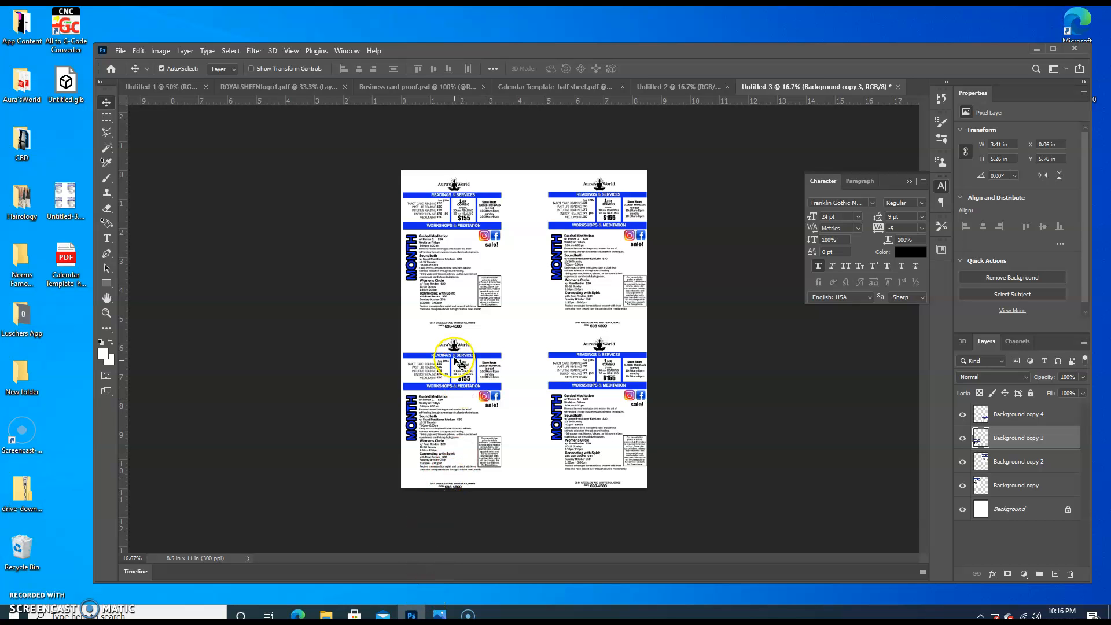
pyautogui.moveTo(455, 347); pyautogui.dragTo(455, 346)
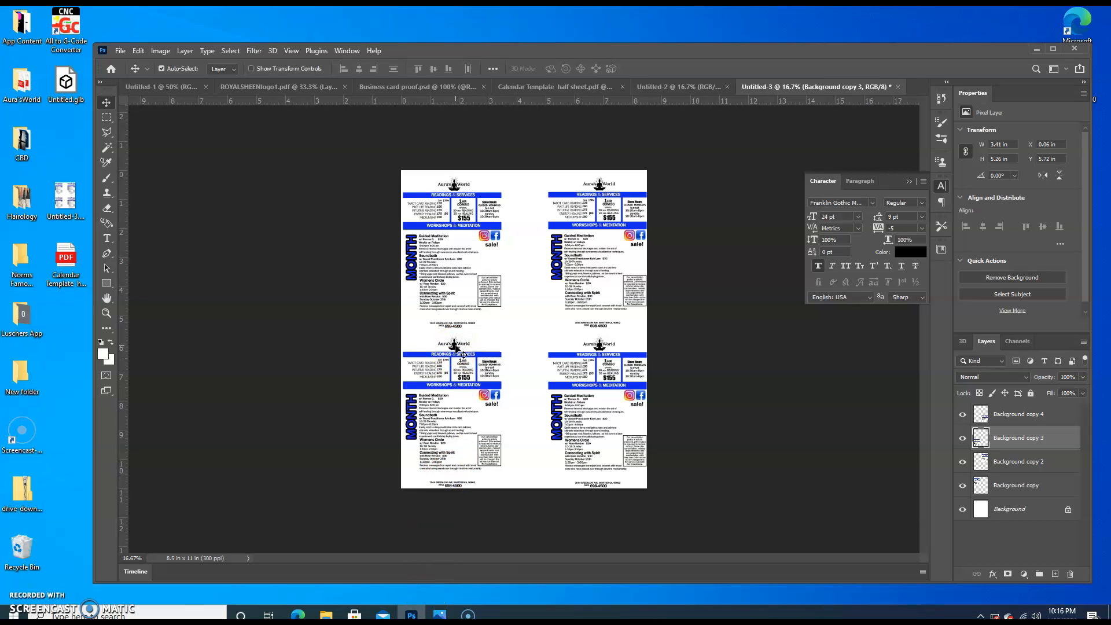
# Shift the two right-hand flyer copies slightly inward, the upper one to X 5.05 in and the lower one to X 5.03 in
pyautogui.click(617, 270)
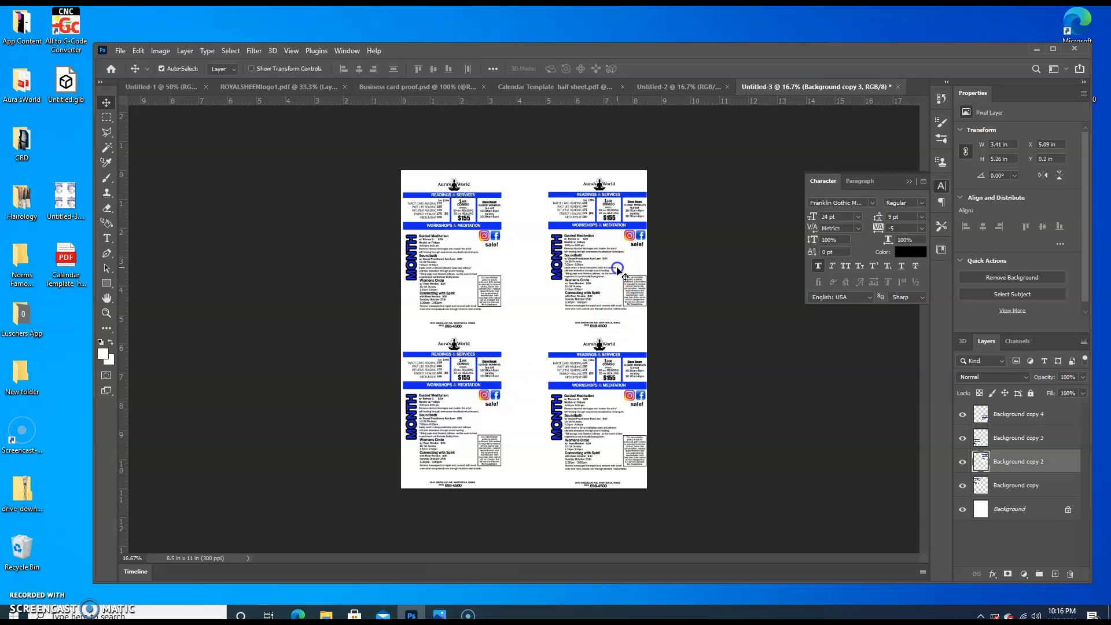
pyautogui.moveTo(617, 269); pyautogui.dragTo(617, 270)
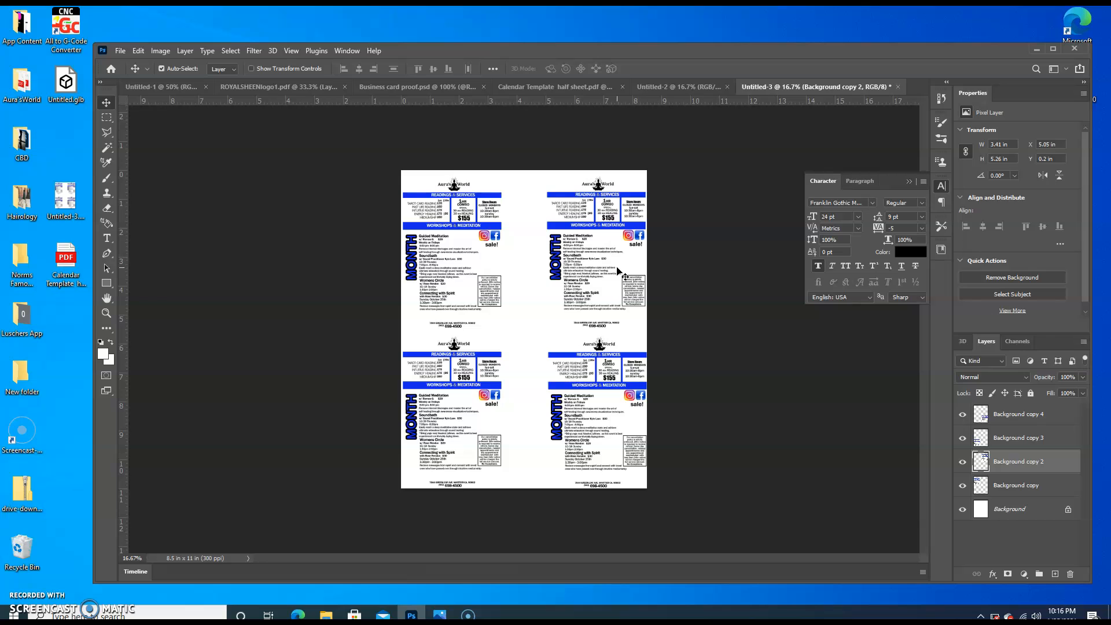
pyautogui.click(630, 411)
pyautogui.moveTo(629, 411); pyautogui.dragTo(628, 411)
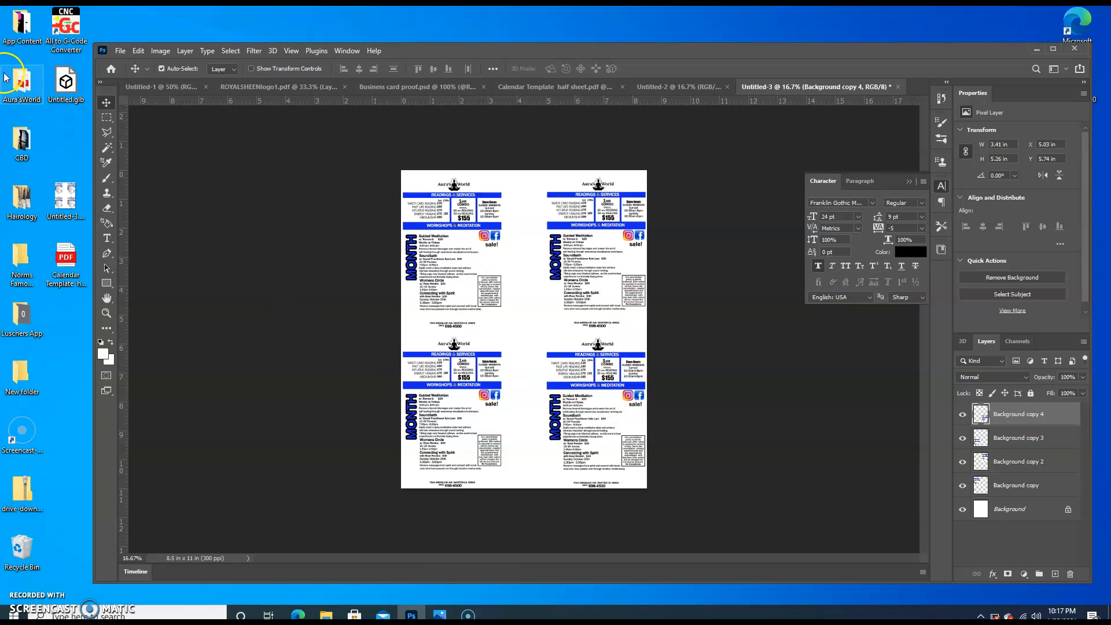
pyautogui.click(120, 50)
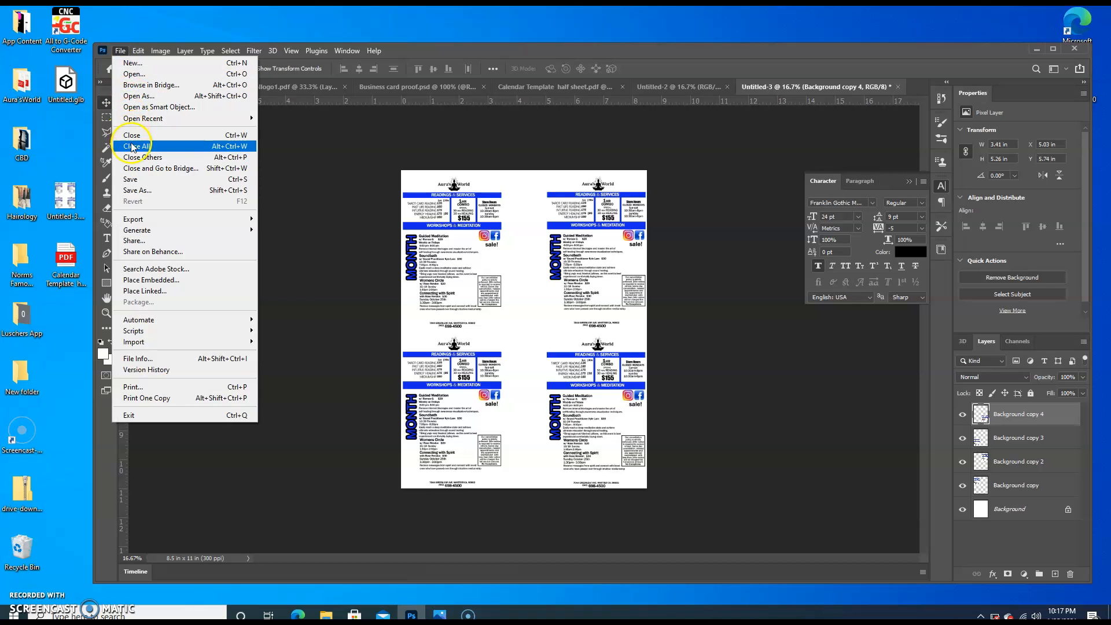
pyautogui.click(140, 182)
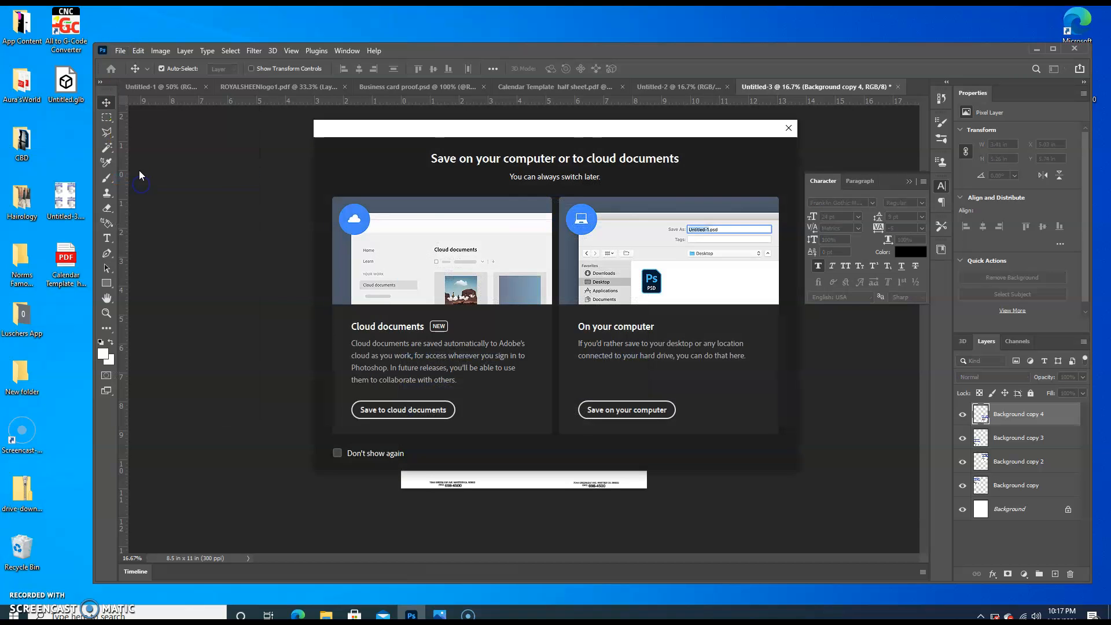
pyautogui.click(790, 126)
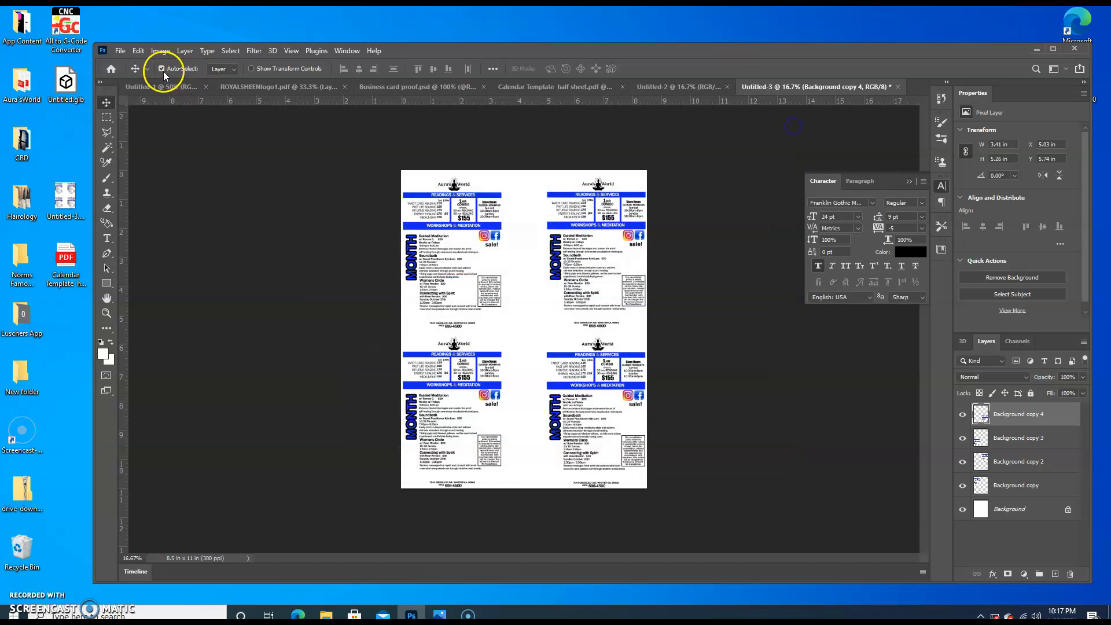
# Start saving the four-flyer page on the computer, in the Desktop folder, with JPEG as the file type
pyautogui.click(120, 51)
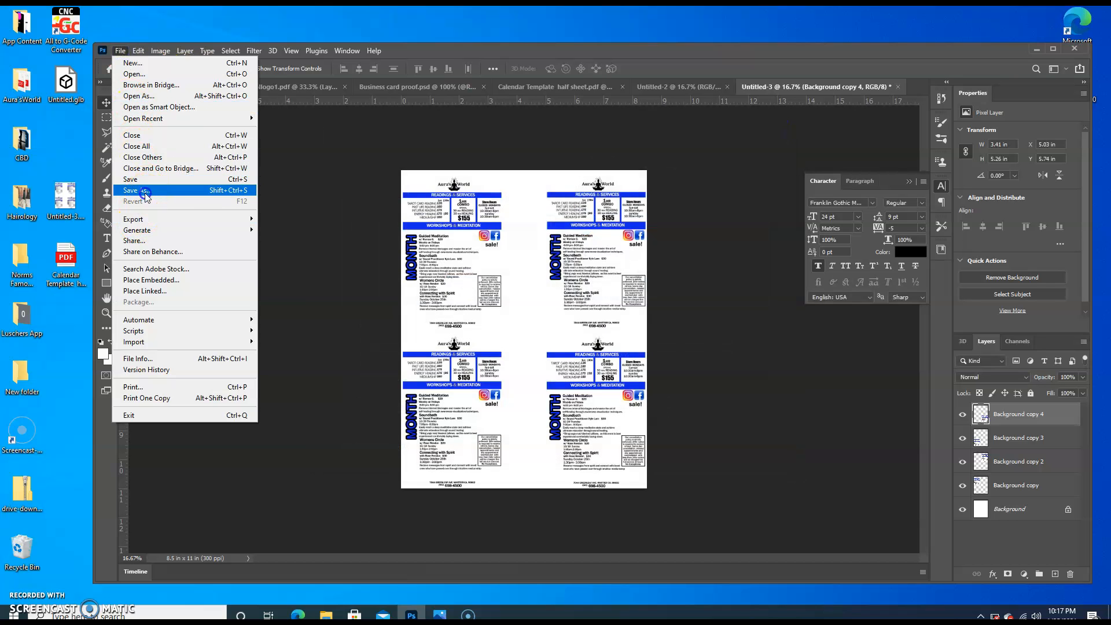
pyautogui.click(140, 182)
pyautogui.click(601, 409)
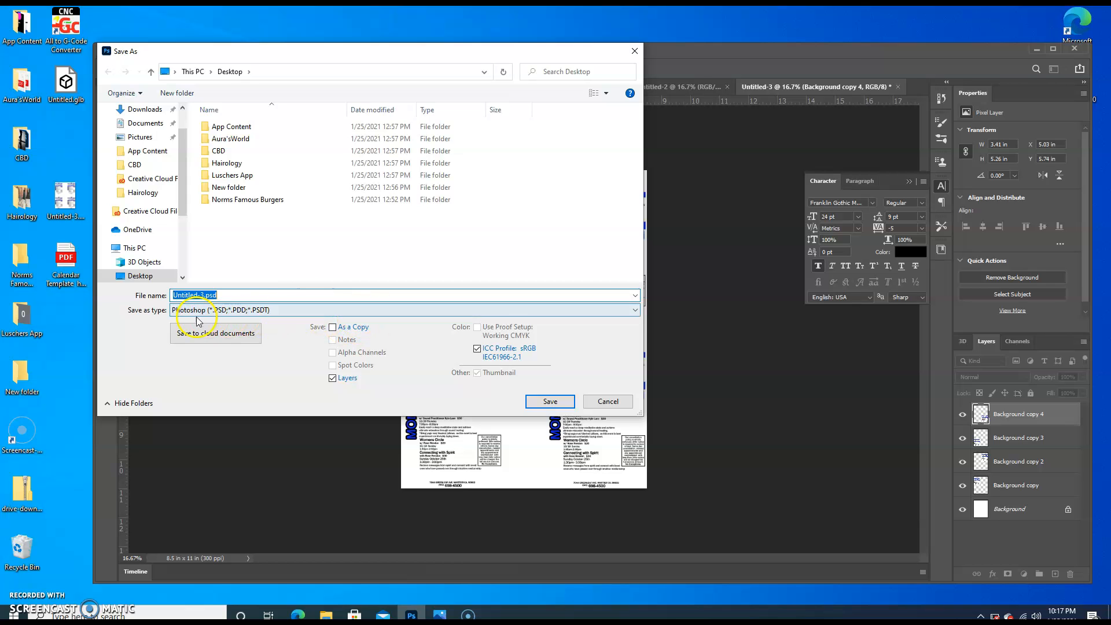
pyautogui.click(286, 312)
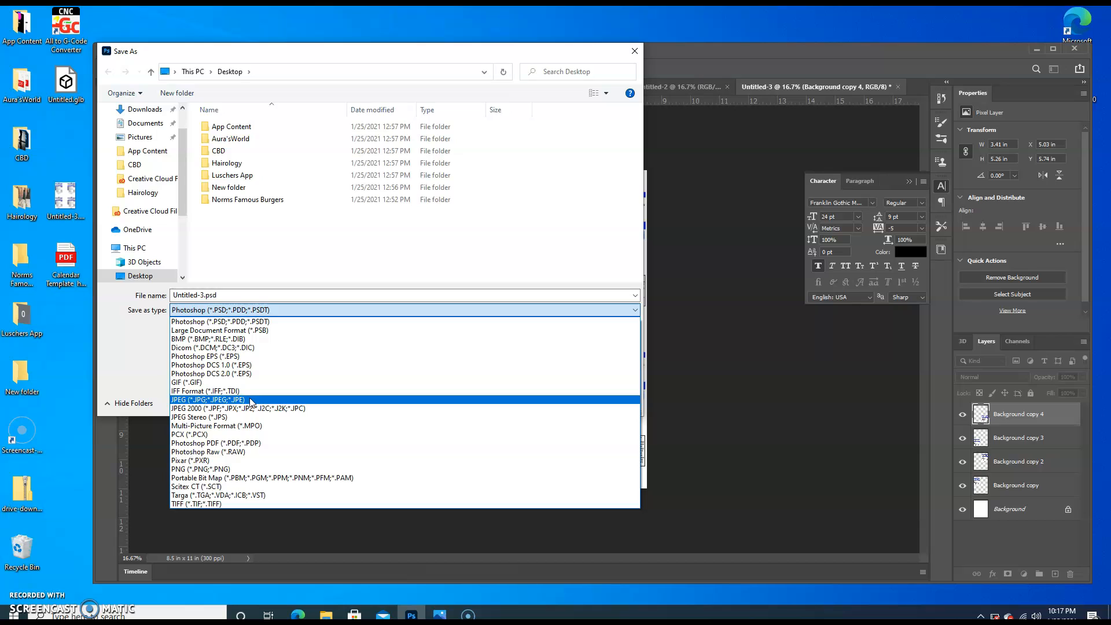
pyautogui.click(283, 398)
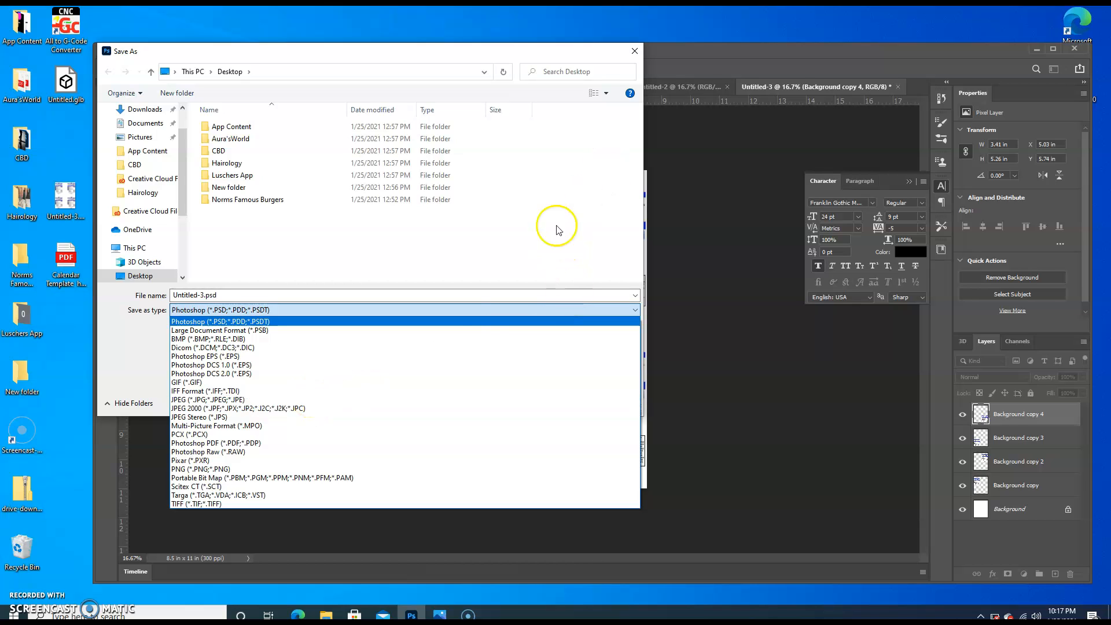
pyautogui.click(295, 398)
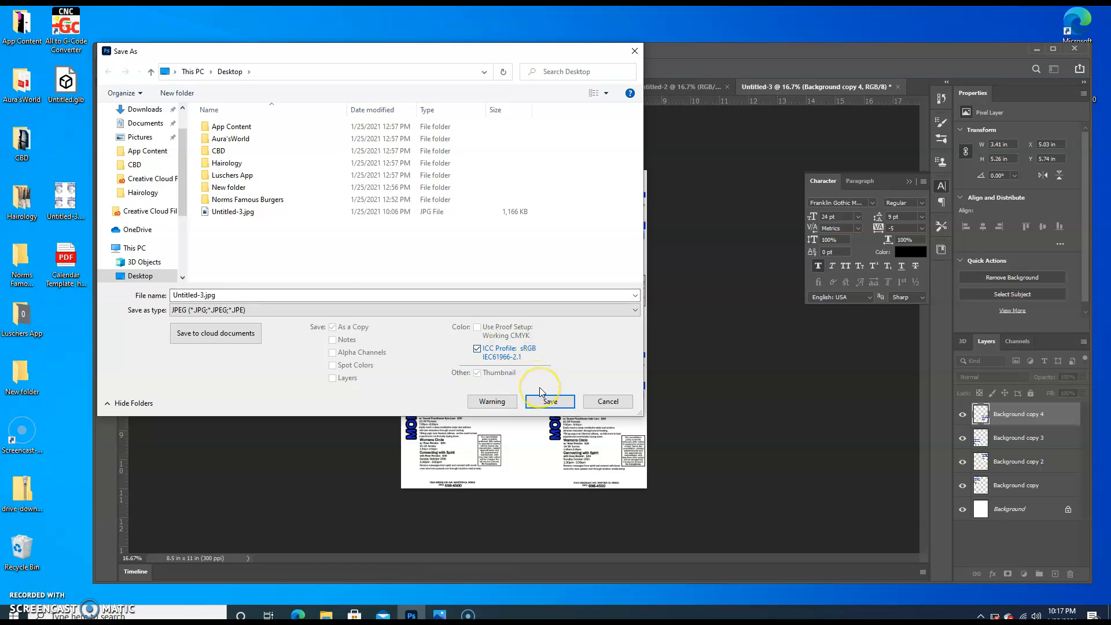
# Save the page as Untitled-3.jpg, replacing the existing file, with JPEG quality 8 (High) and the Baseline ("Standard") format
pyautogui.click(550, 402)
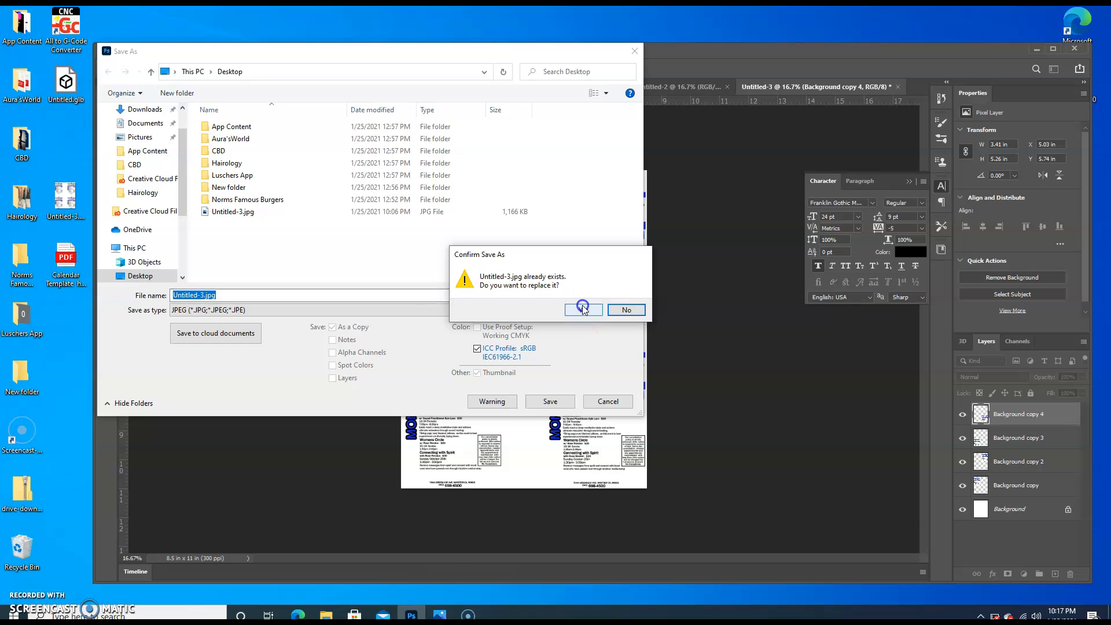
pyautogui.click(583, 310)
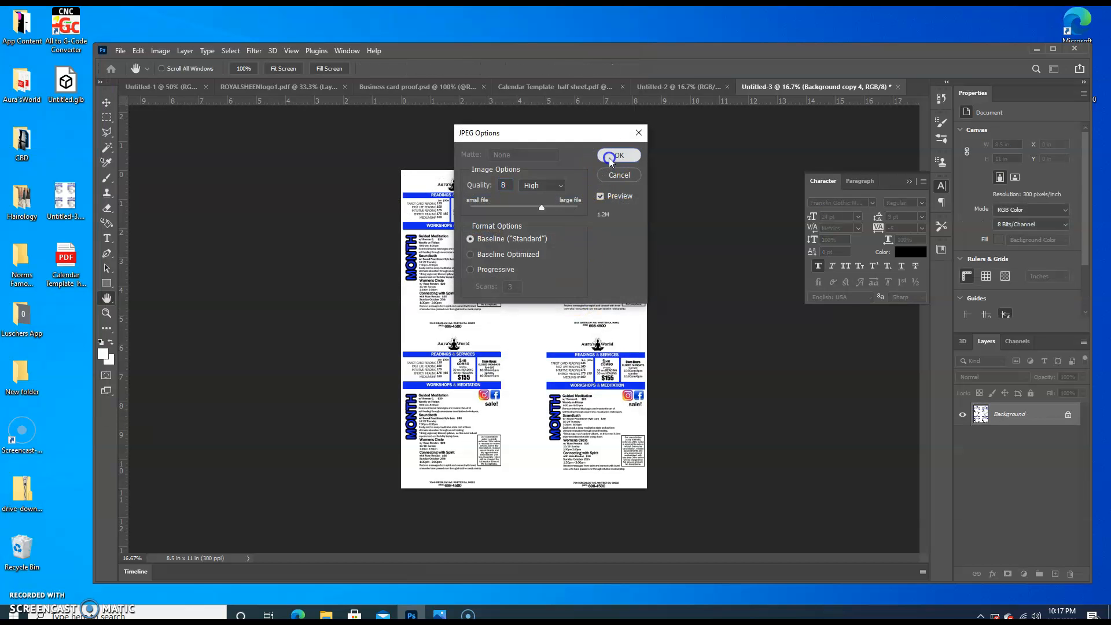
pyautogui.click(613, 156)
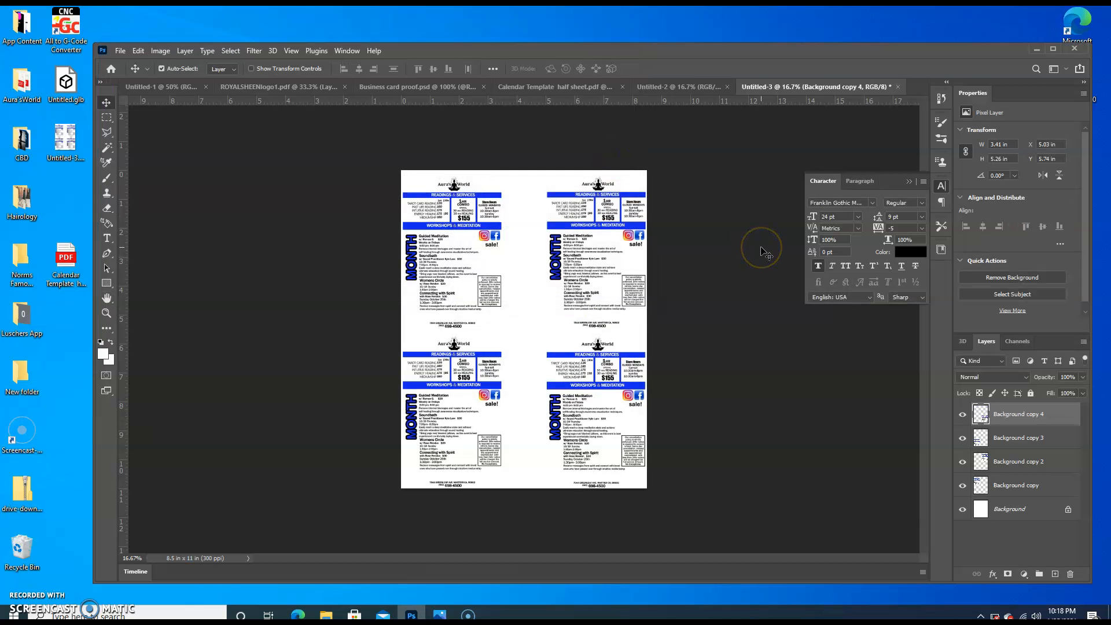